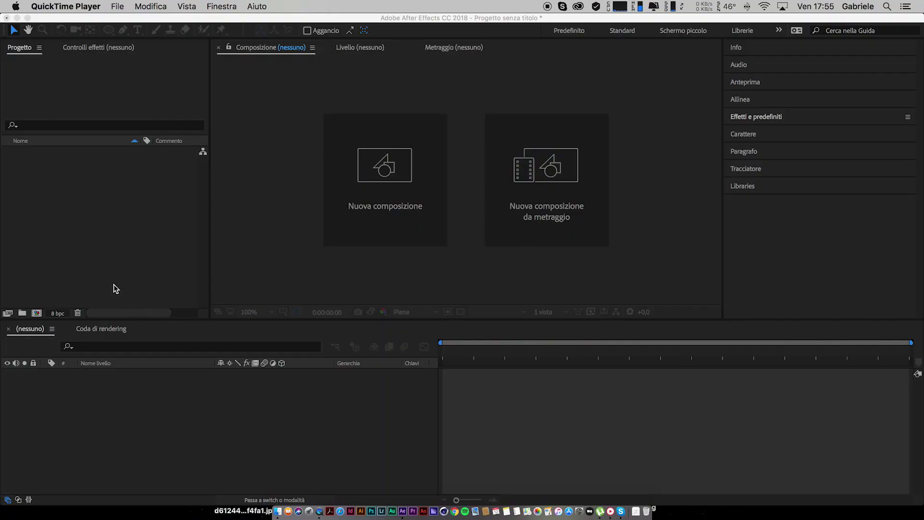
Create Composizione 1 at HDTV 1080 25 fps, 15 seconds long, with a black background
click(37, 314)
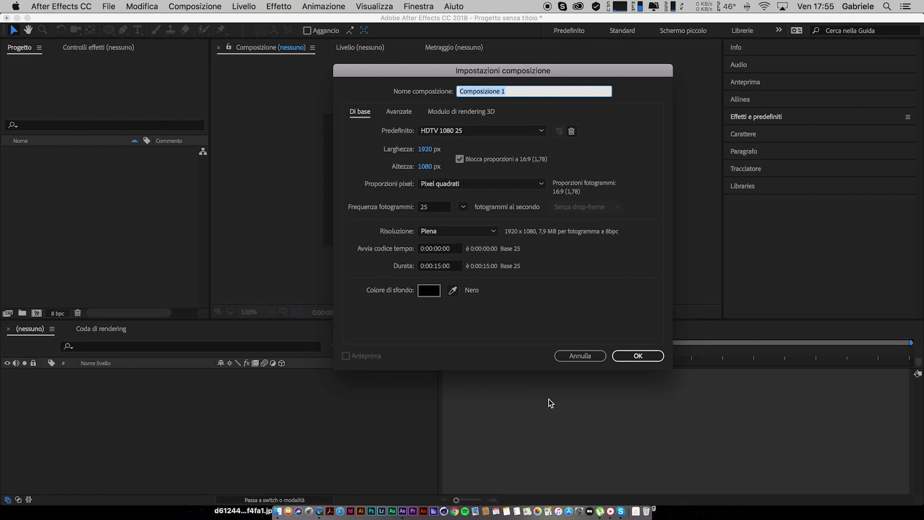
click(638, 357)
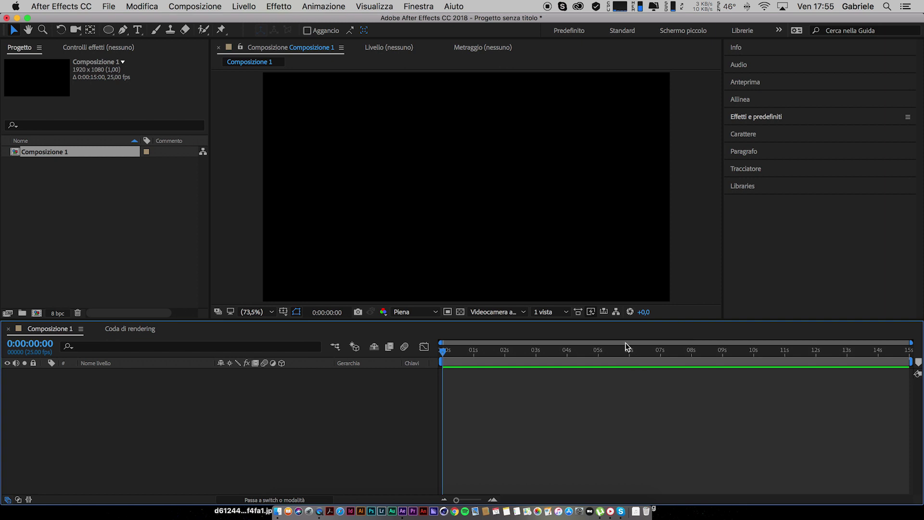
Add an ellipse shape layer and expand its Ellisse 1 path properties
double_click(110, 33)
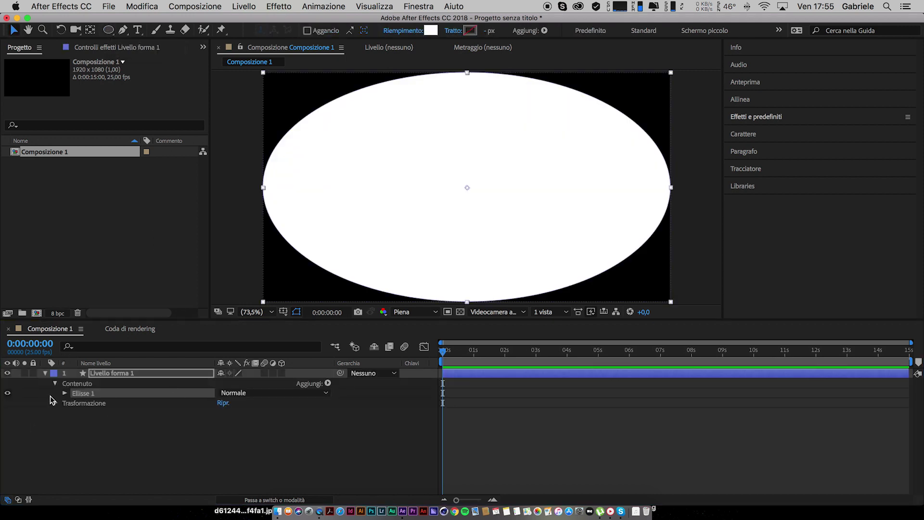
click(65, 393)
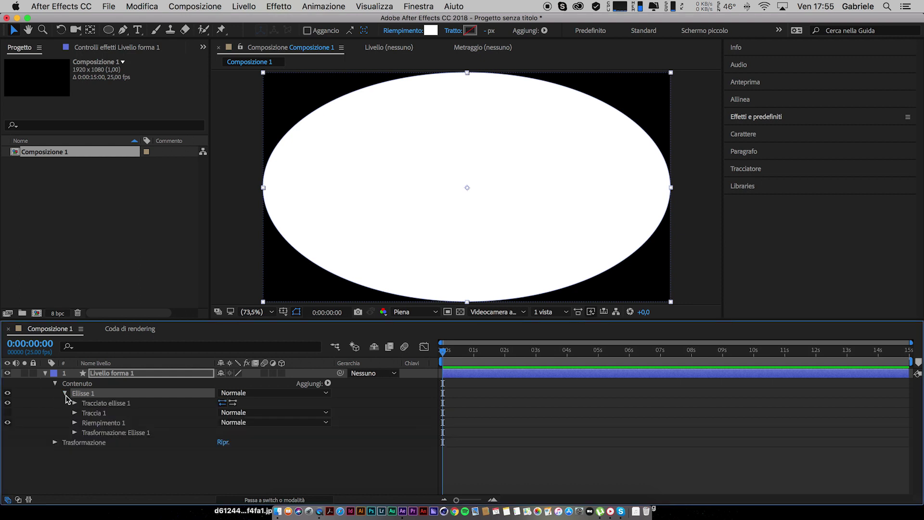
click(75, 403)
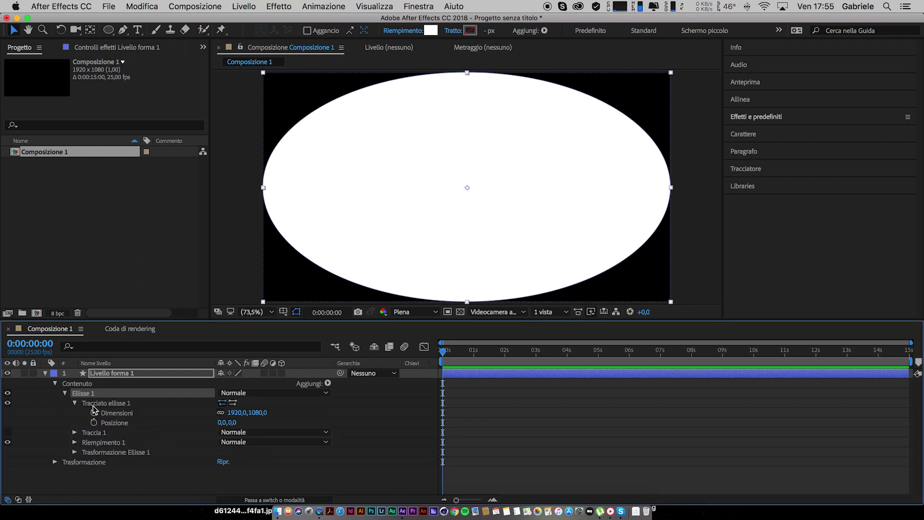
Set the ellipse path Dimensioni to 800×800 and collapse the shape layer
click(236, 413)
text(10)
key(BackSpace)
key(BackSpace)
text(800)
key(Tab)
text(800)
key(Return)
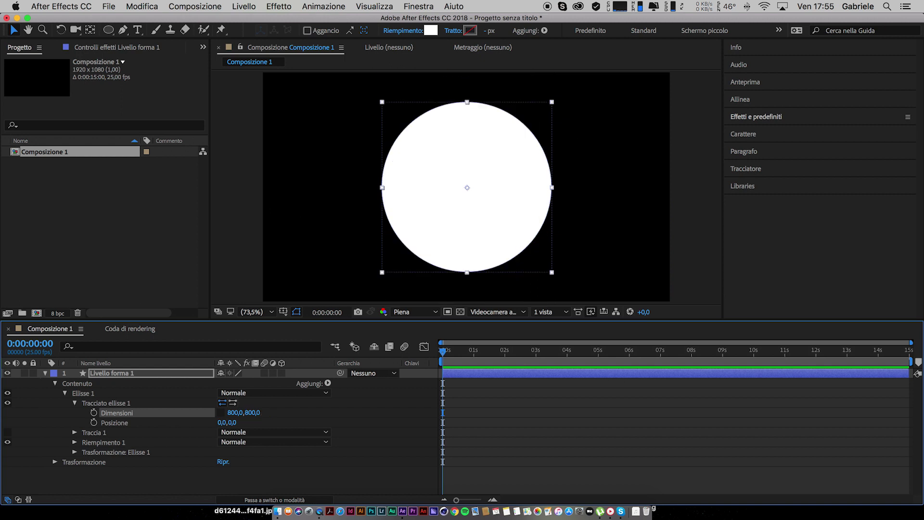
click(378, 406)
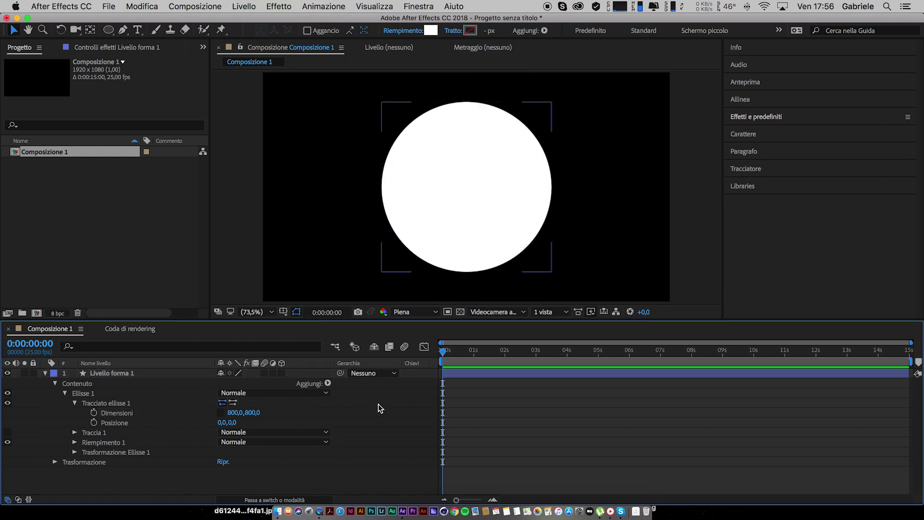
click(46, 374)
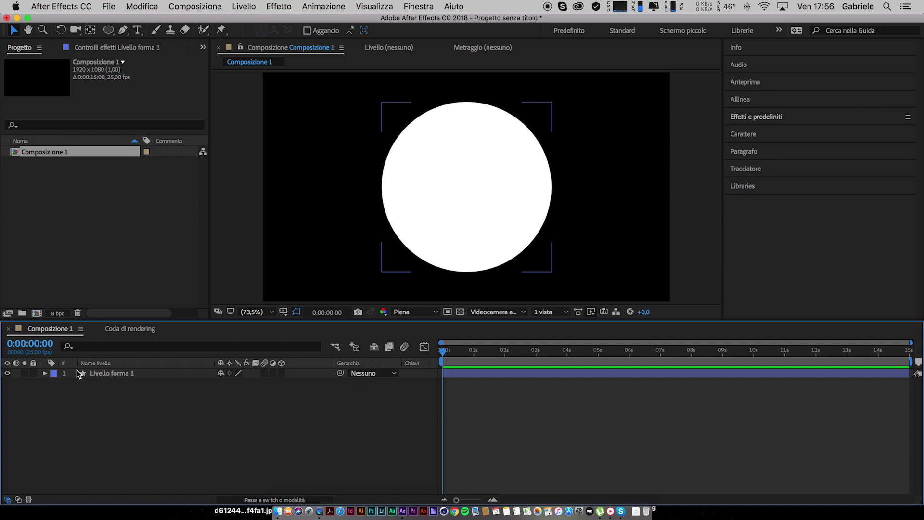
click(177, 374)
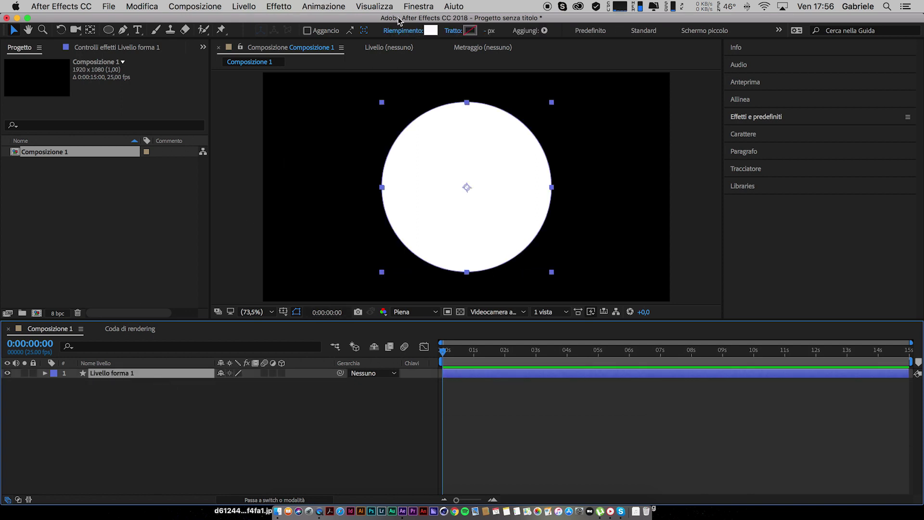
Change the circle's Riempimento to a radial gradient
click(405, 31)
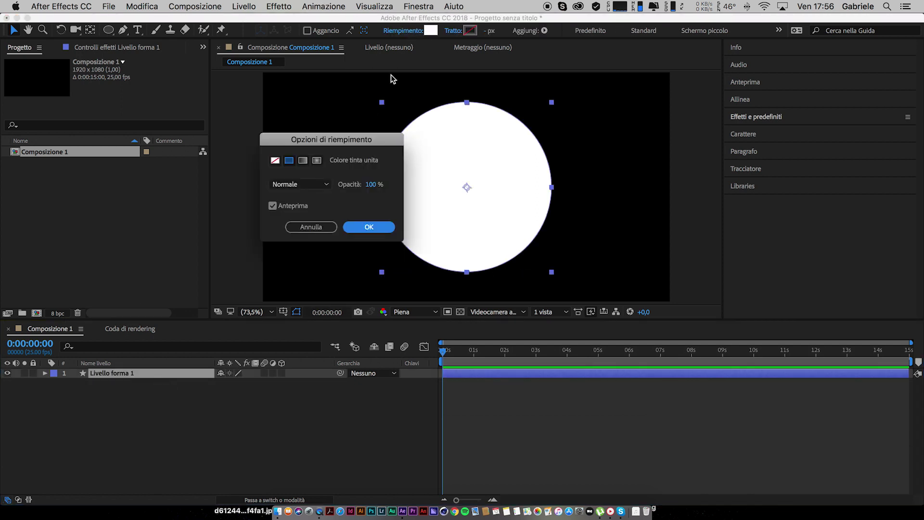
click(317, 161)
click(369, 227)
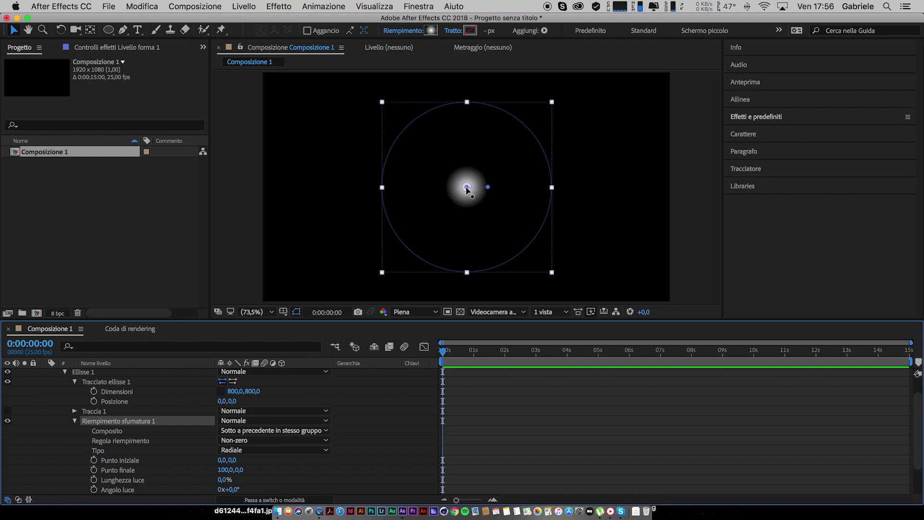
Position the gradient from upper left (-170.8,-180.8) to lower right (244.8,205.8) for sphere shading
drag(467, 188, 430, 150)
drag(486, 186, 525, 236)
drag(428, 144, 432, 154)
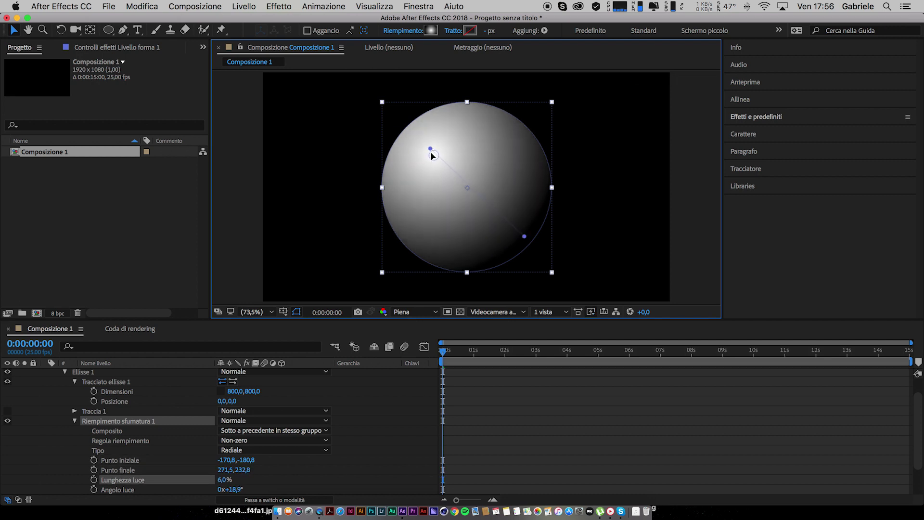
drag(524, 236, 518, 232)
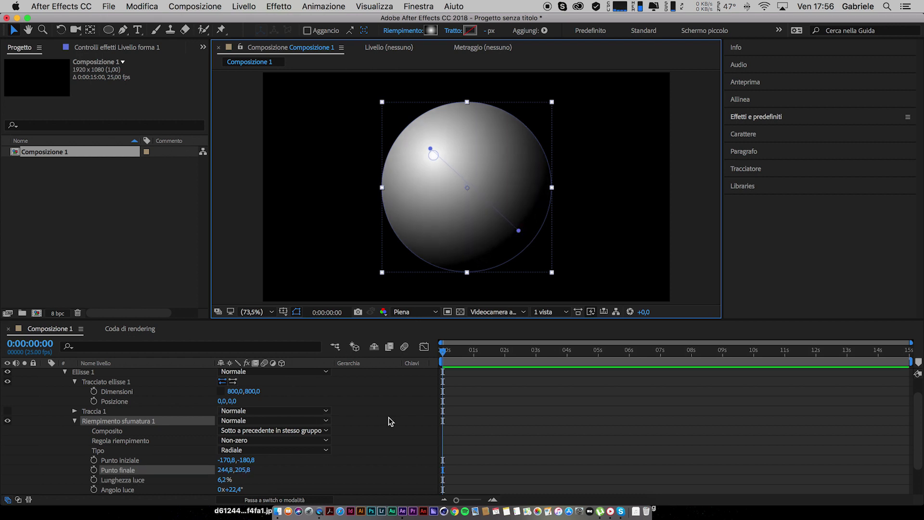
scroll(390, 422, up, 2)
click(45, 373)
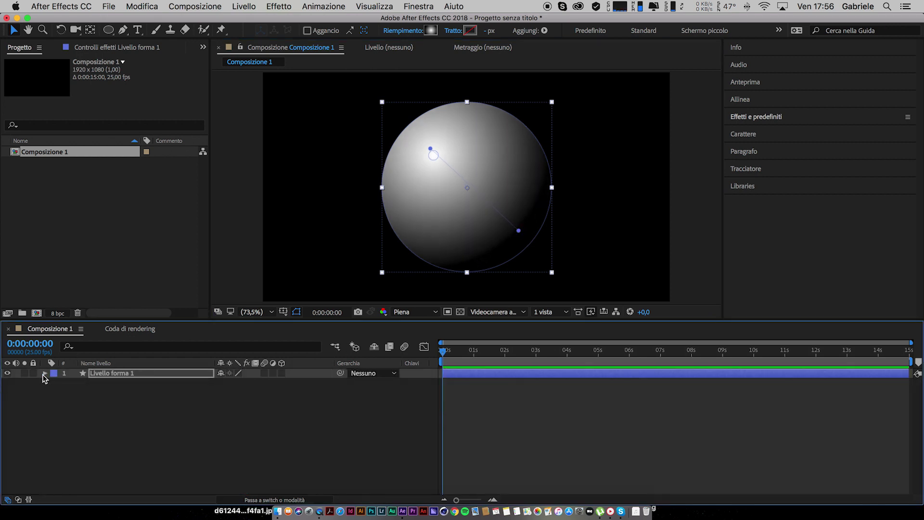
Search 'disturbo hl' and apply Disturbo HLS to the sphere layer
click(189, 396)
click(753, 115)
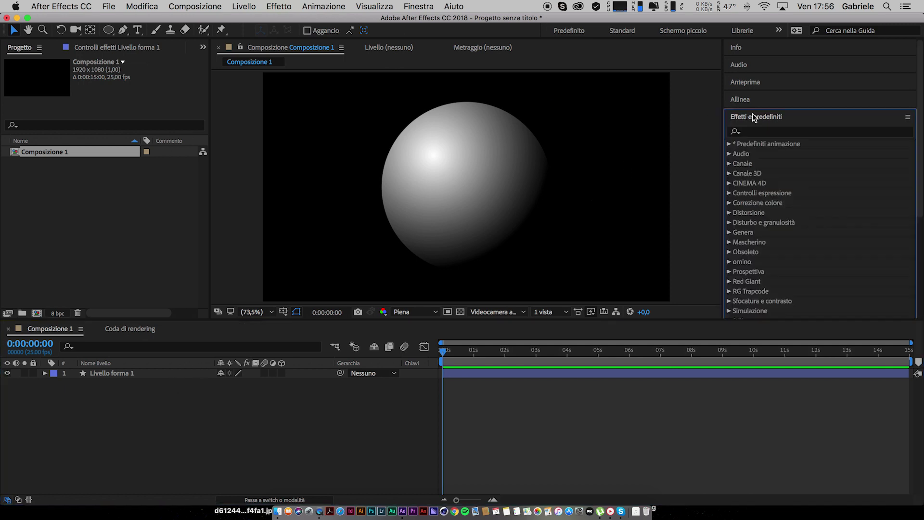
click(755, 131)
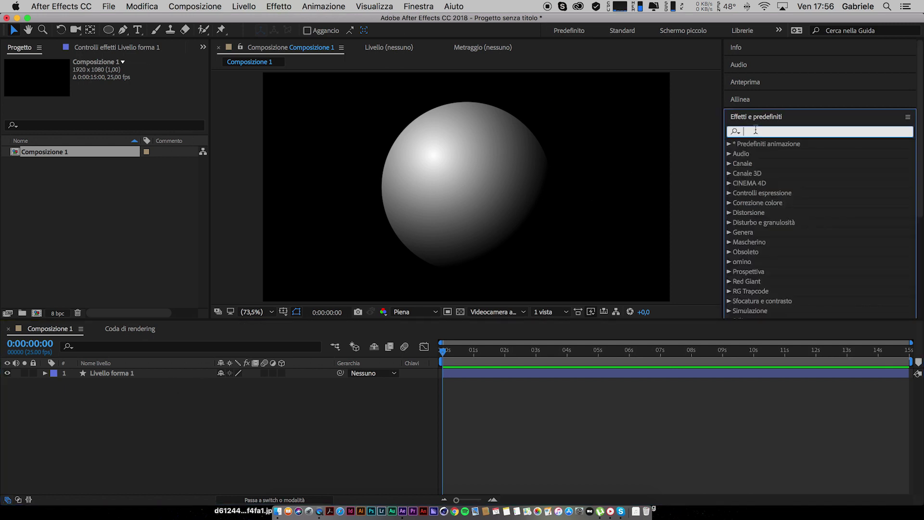
text(disturbo )
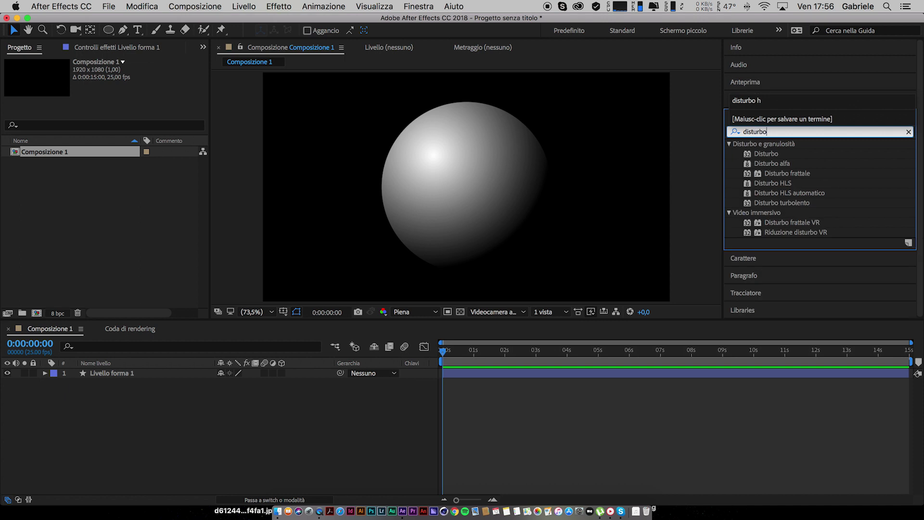
text(hls)
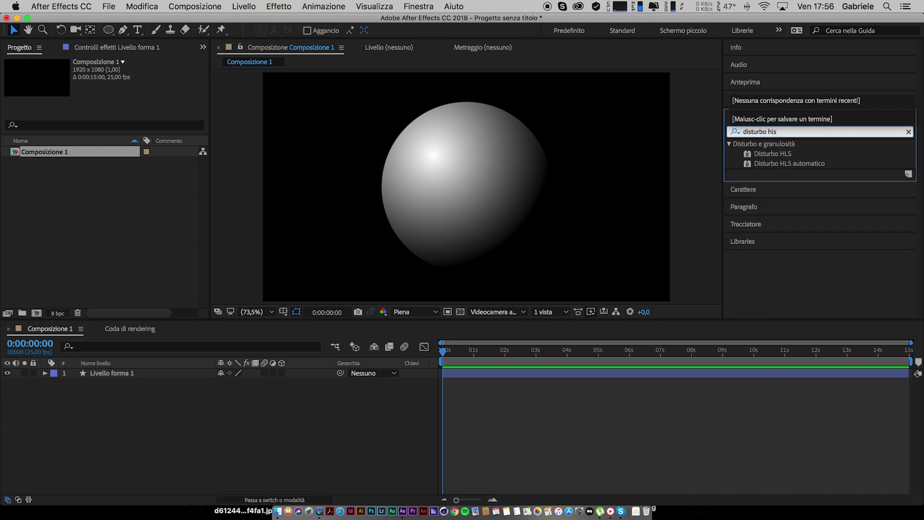
click(760, 158)
drag(752, 156, 155, 370)
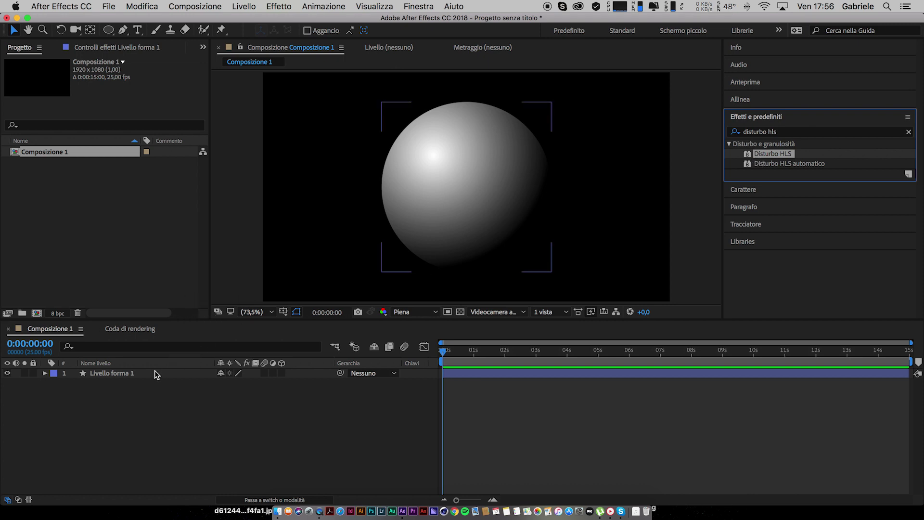
double_click(751, 157)
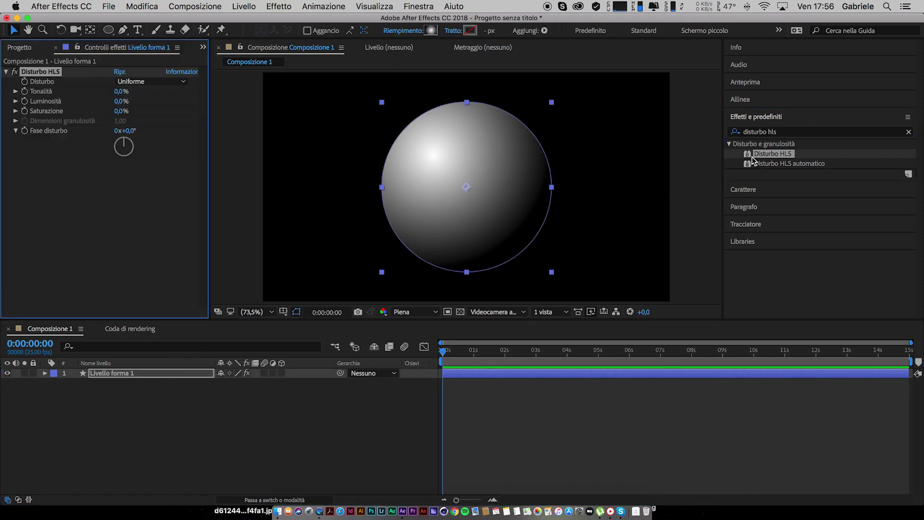
Raise the Disturbo HLS Luminosità to 14% for a grainy texture
click(189, 192)
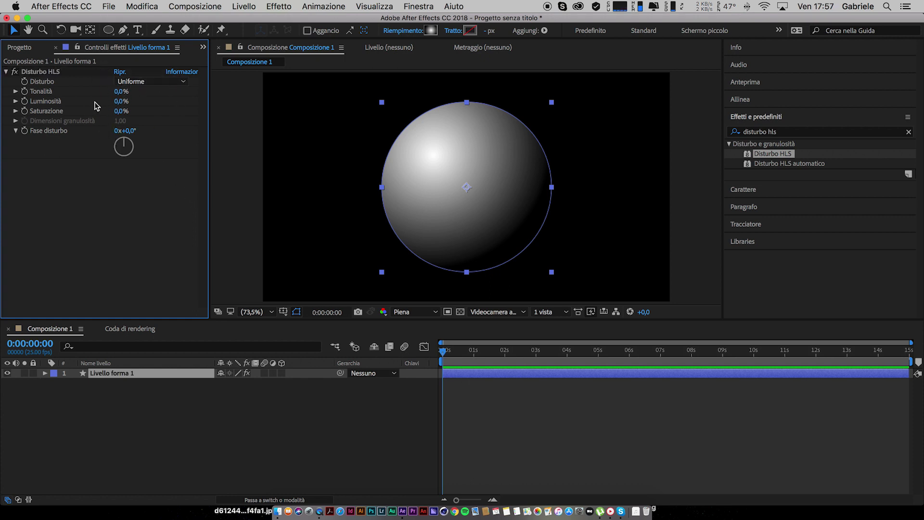
drag(118, 101, 132, 104)
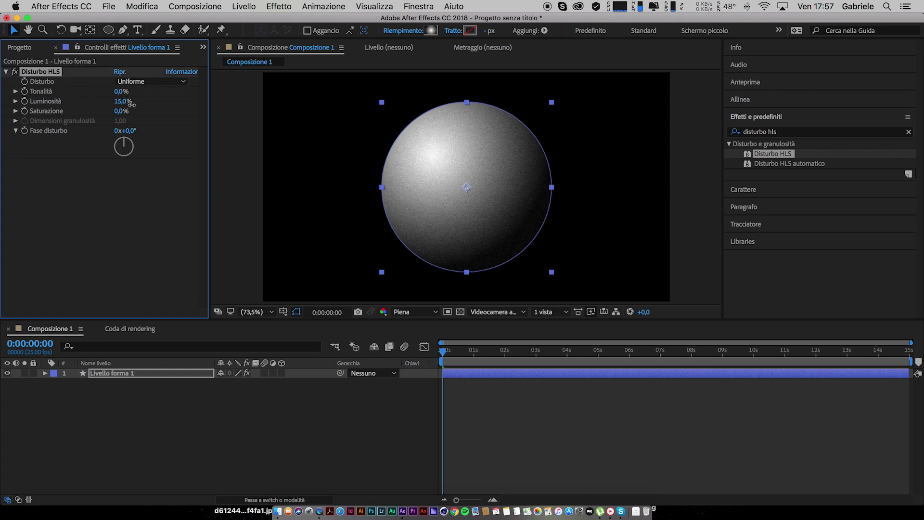
click(151, 182)
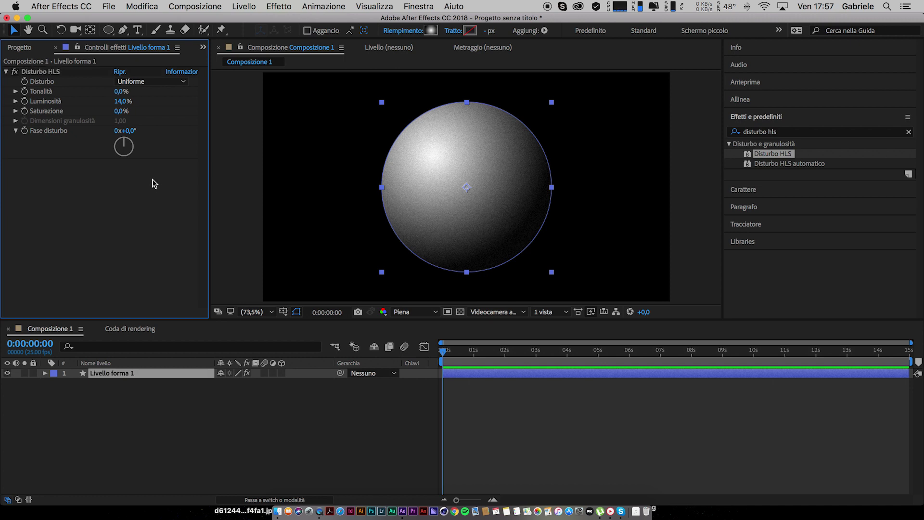
Search 'poster' and apply the Posterizza effect to the sphere
click(787, 130)
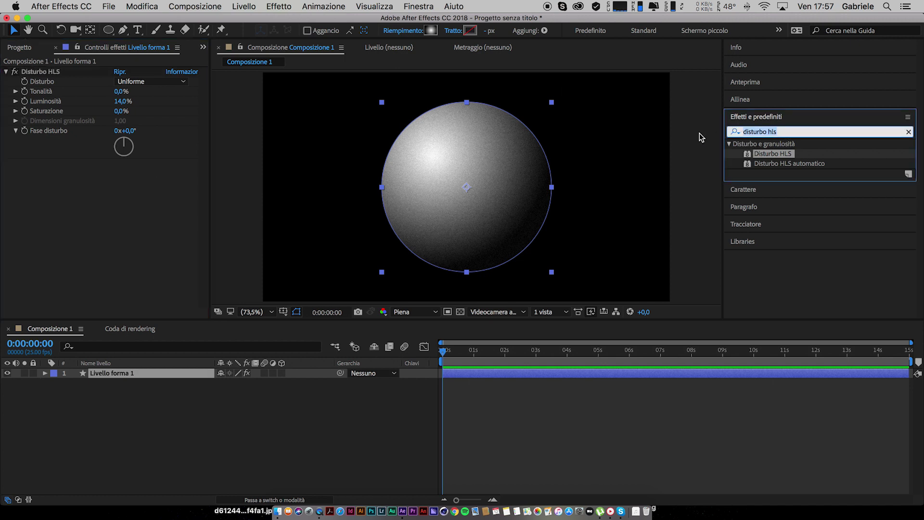
text(poster)
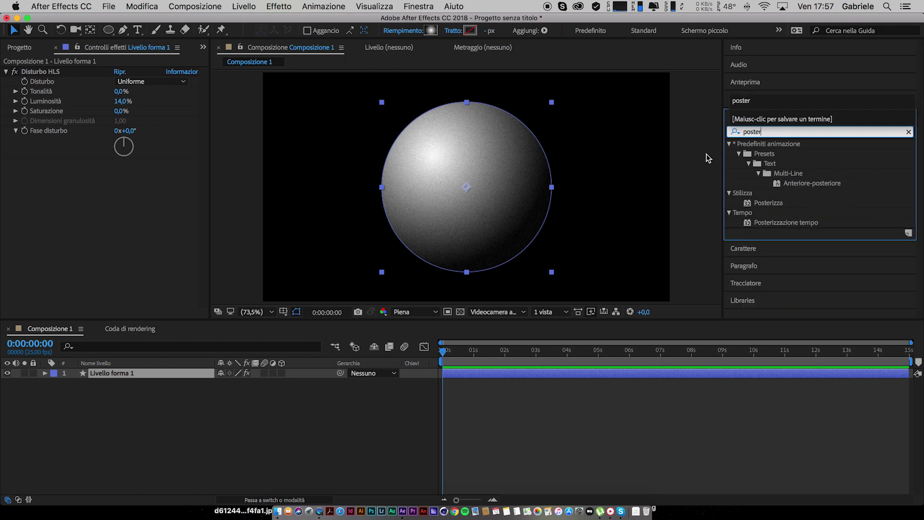
double_click(758, 202)
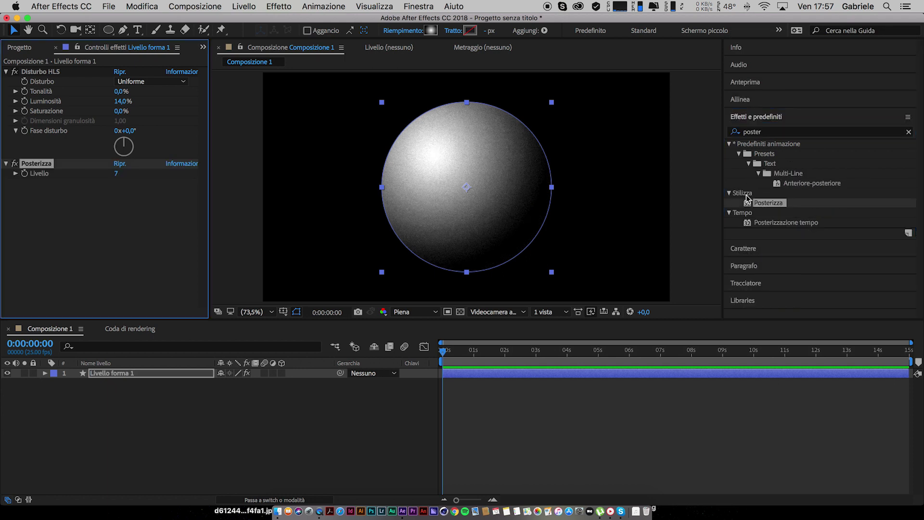
Set the Posterizza Livello to 3
drag(115, 174, 96, 180)
click(116, 173)
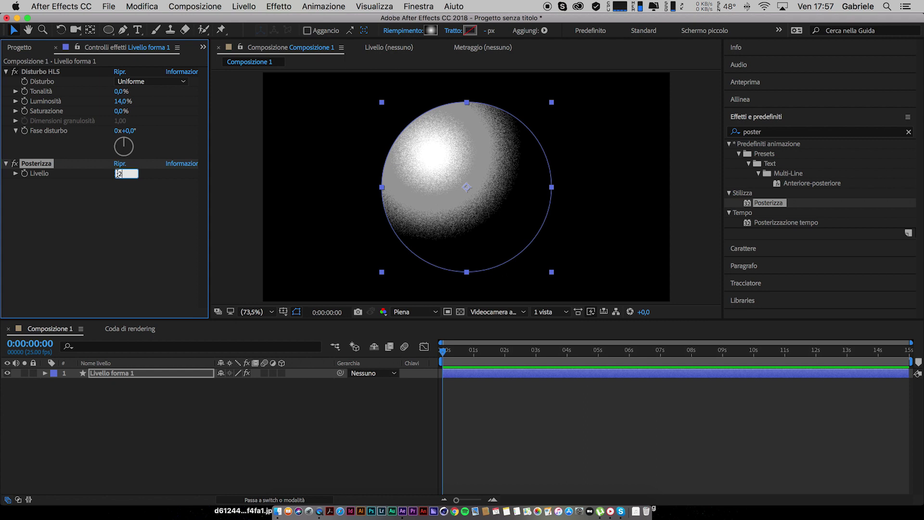
text(3)
key(Return)
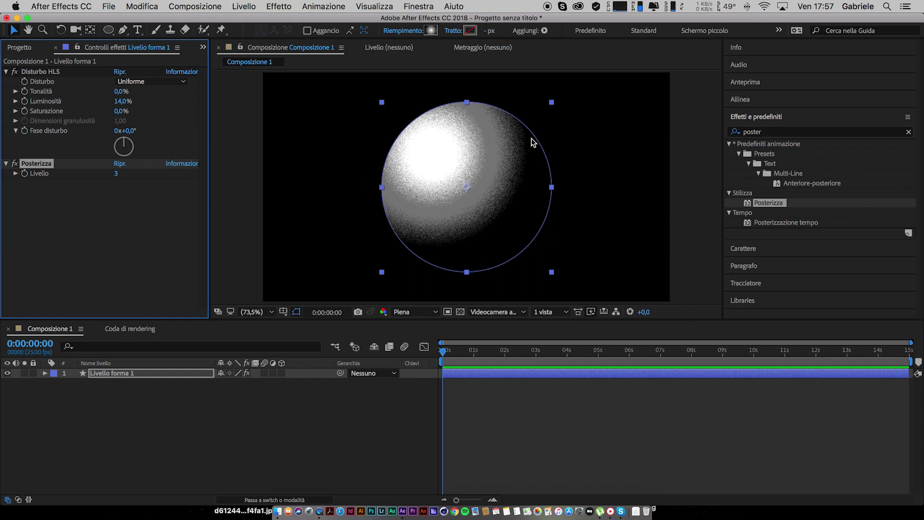
Search 'tre' and apply Tre tonalità from Correzione colore to the sphere
click(770, 131)
text(tri)
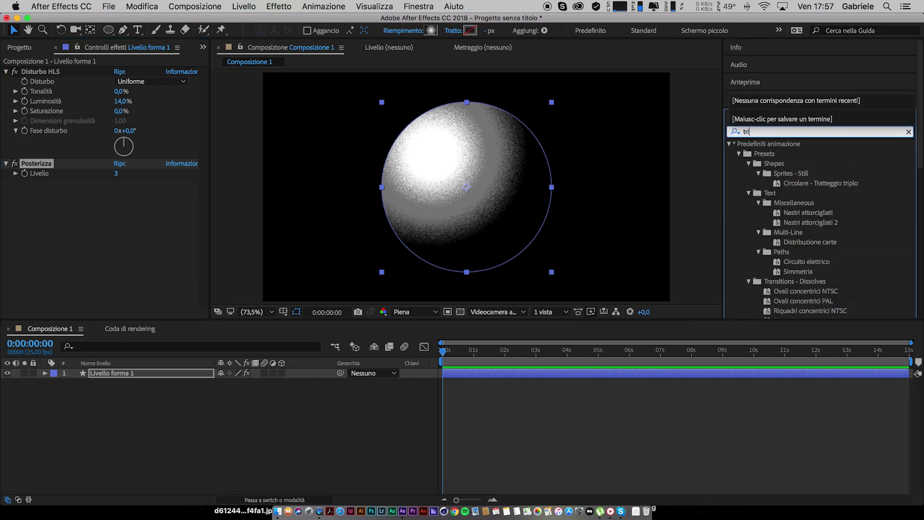
key(BackSpace)
text(e)
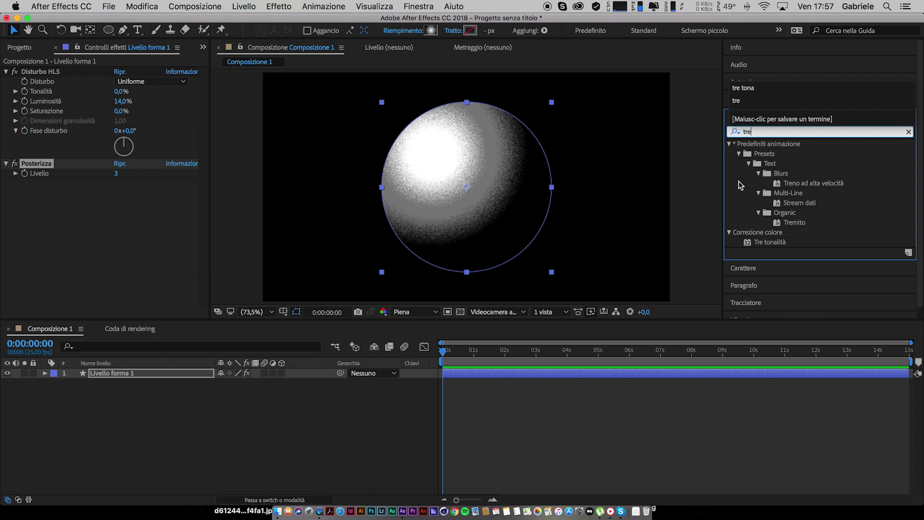
double_click(760, 239)
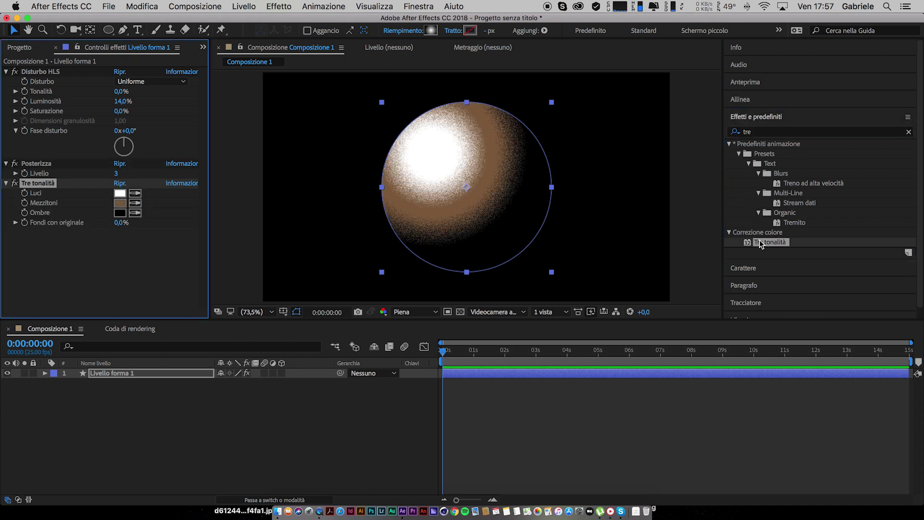
Set the Tre tonalità Luci colour to bright green 58F641
click(117, 193)
drag(306, 230, 306, 280)
click(241, 190)
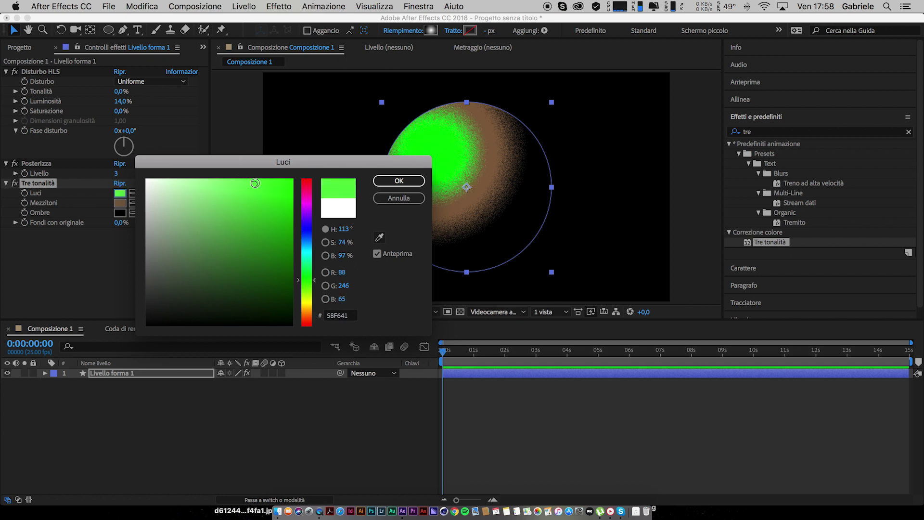
click(399, 180)
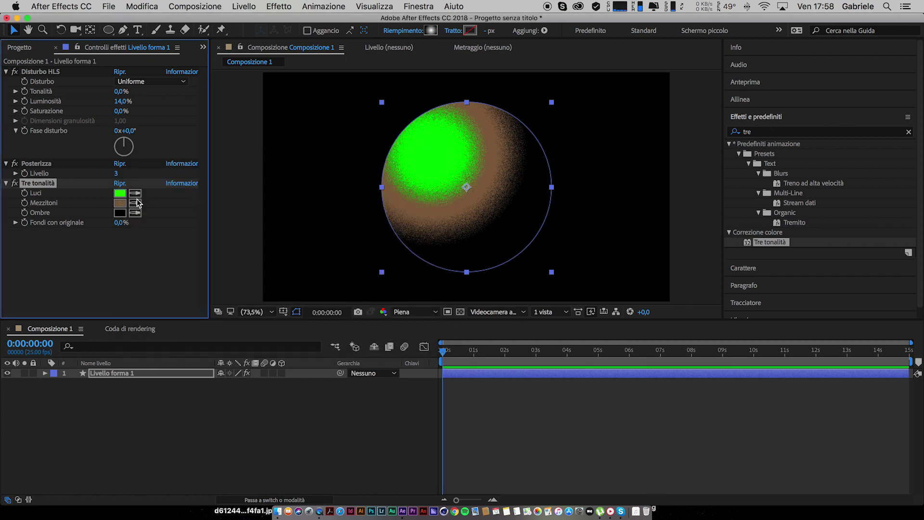
Set Mezzitoni to green 19BA02 and Ombre to dark green 0E7100
click(136, 203)
click(121, 195)
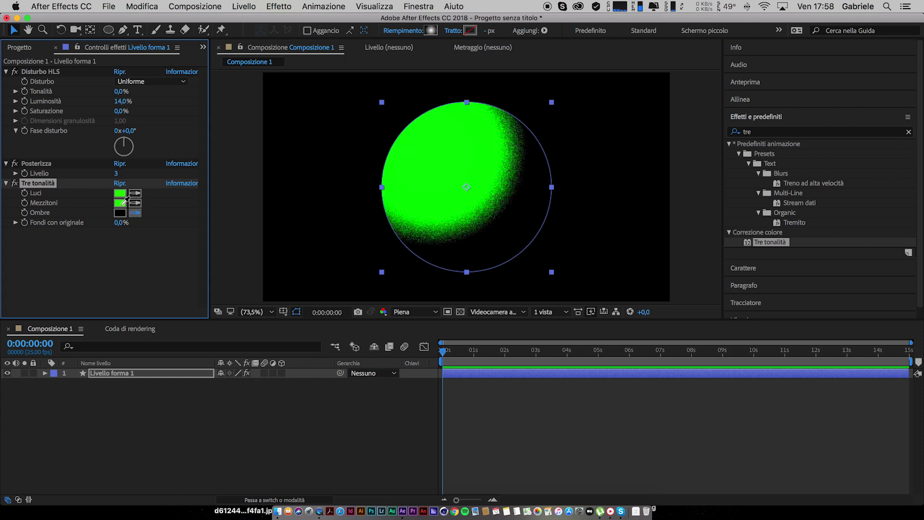
click(123, 203)
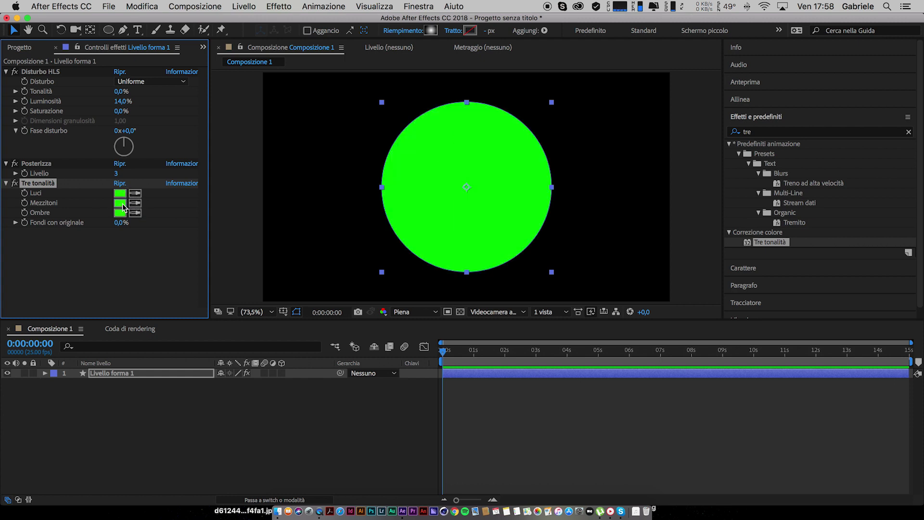
click(123, 204)
drag(289, 217, 291, 234)
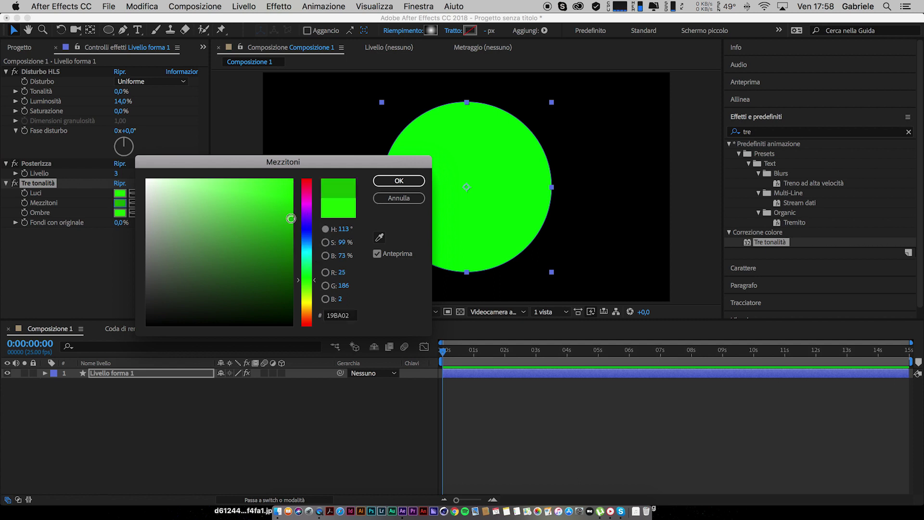
click(399, 180)
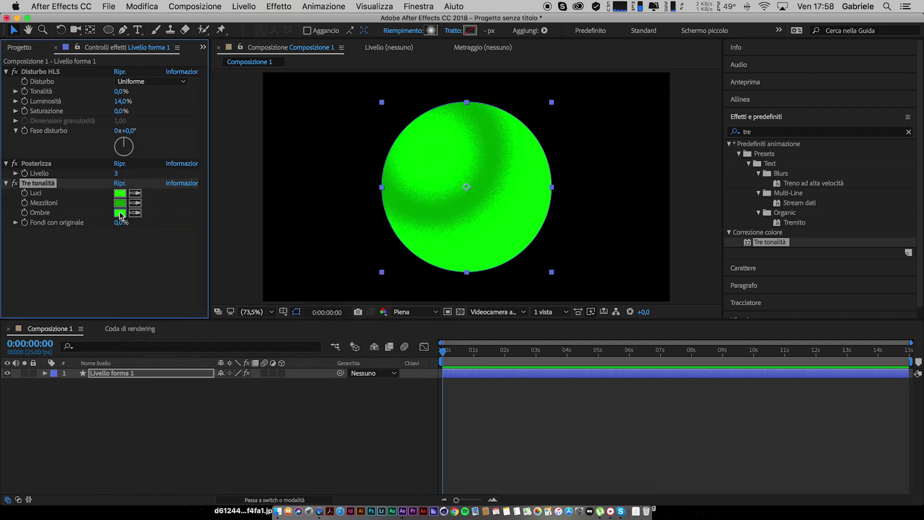
click(119, 211)
click(292, 261)
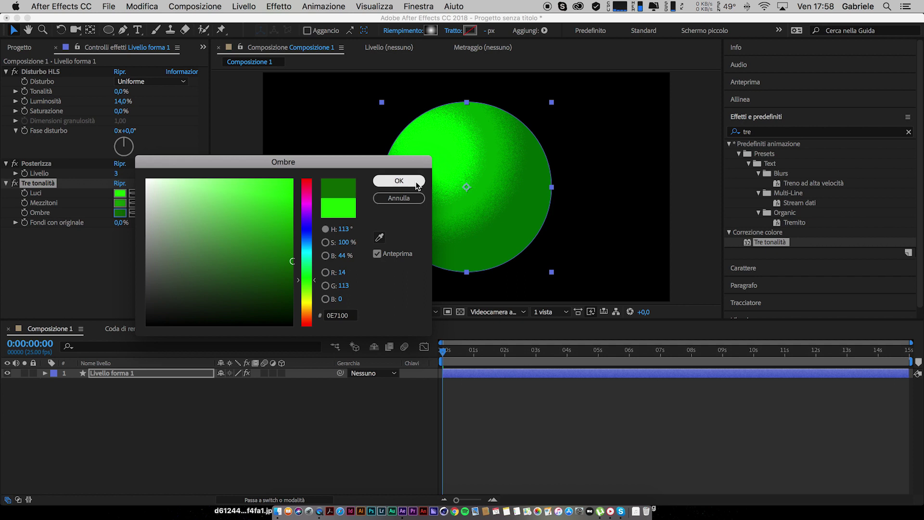
click(415, 181)
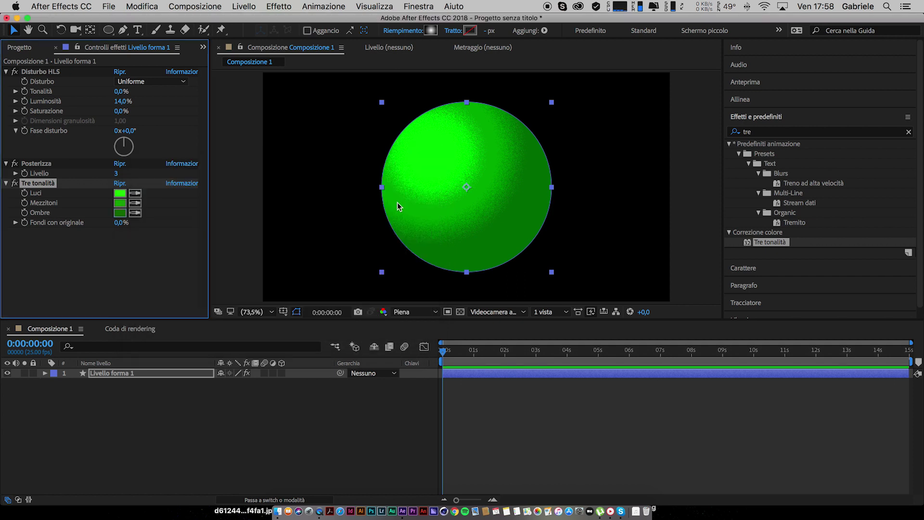
Search 'sfocatura' and apply Controllo sfocatura (versione precedente) to the sphere
click(747, 133)
text(sfo)
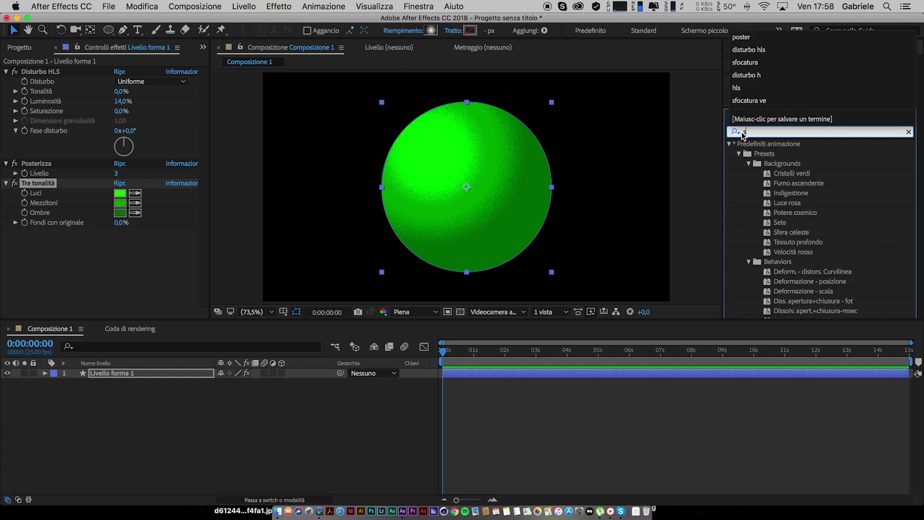
text(catura)
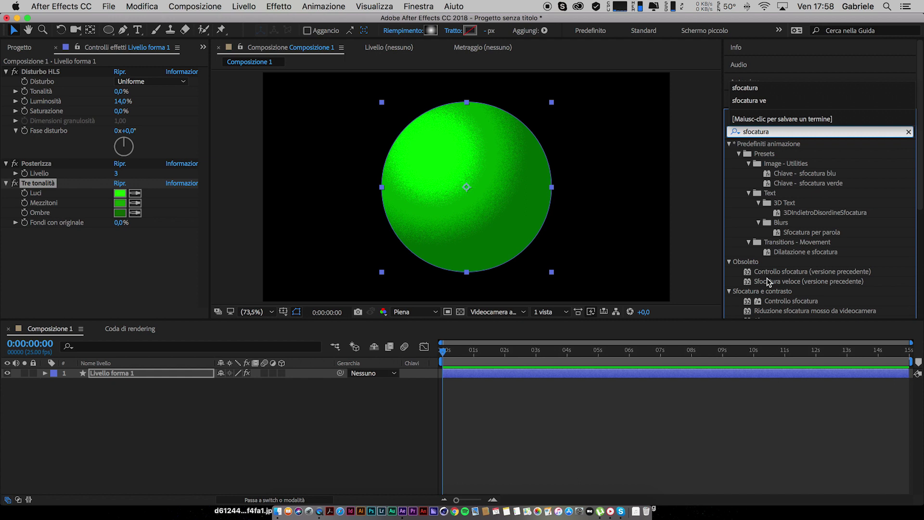
double_click(769, 272)
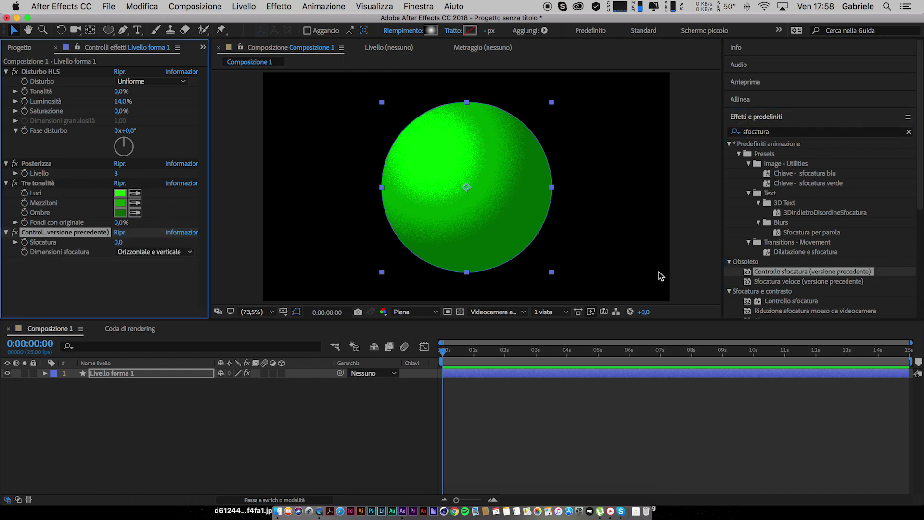
Set the Sfocatura amount to 2
click(117, 242)
text(1)
key(Return)
click(118, 242)
text(2)
key(Return)
Lower Disturbo HLS Luminosità to 22% and reduce Sfocatura to 1,0
mouse_move(121, 101)
mouse_down()
mouse_move(129, 102)
mouse_move(120, 103)
mouse_up()
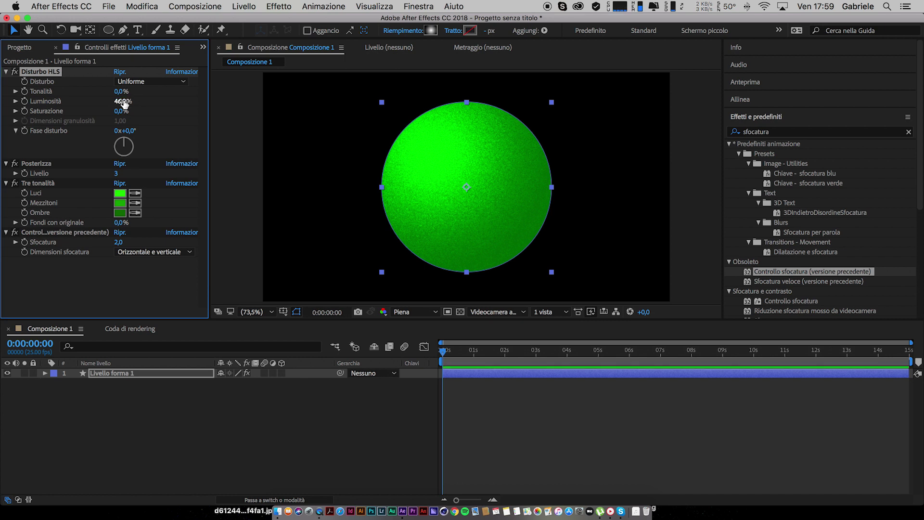
click(121, 102)
text(22)
key(Return)
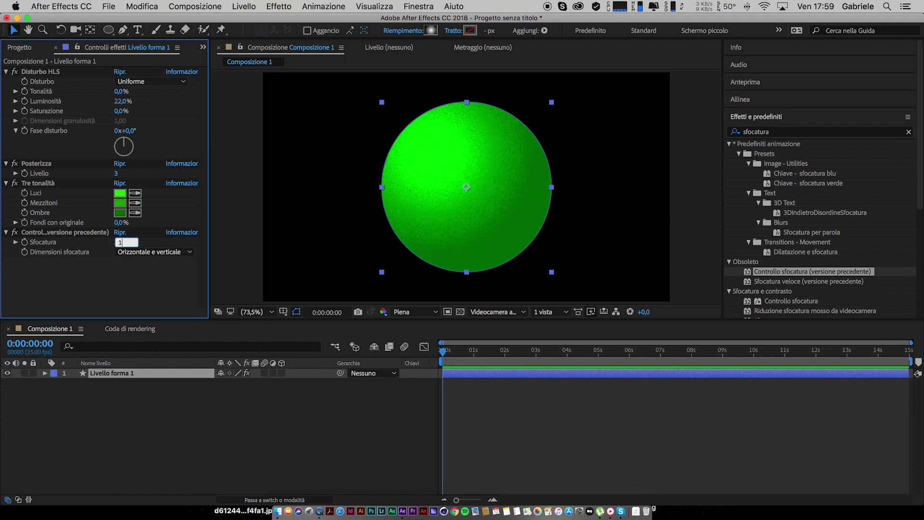
drag(118, 242, 114, 243)
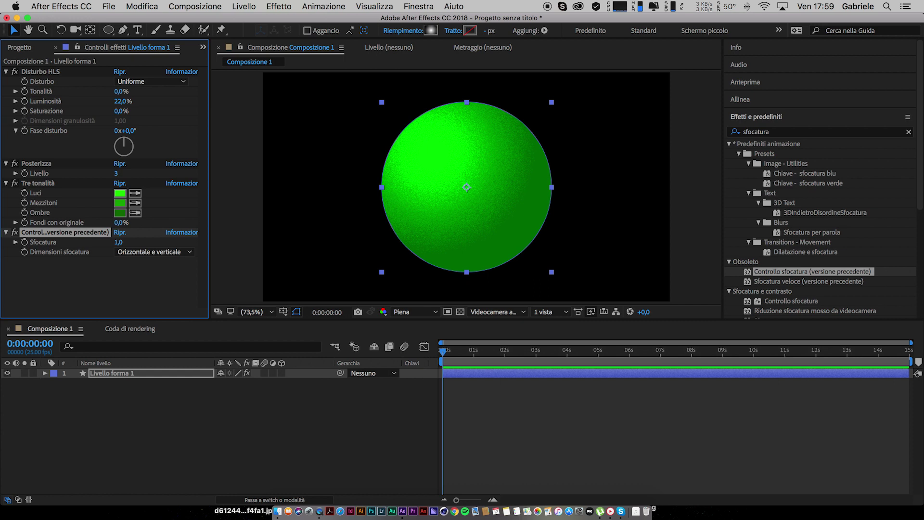
Change Tre tonalità Ombre to dark red 710000 and Mezzitoni to red D43131
click(120, 212)
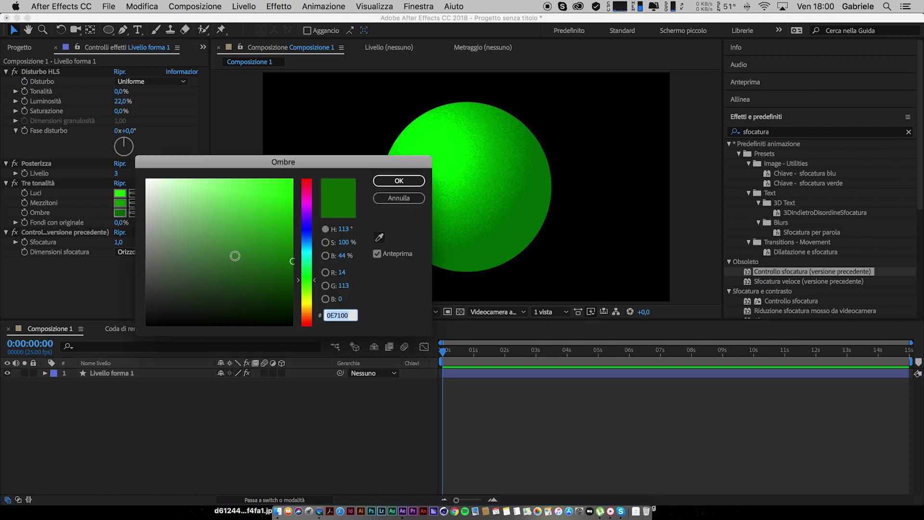
click(308, 326)
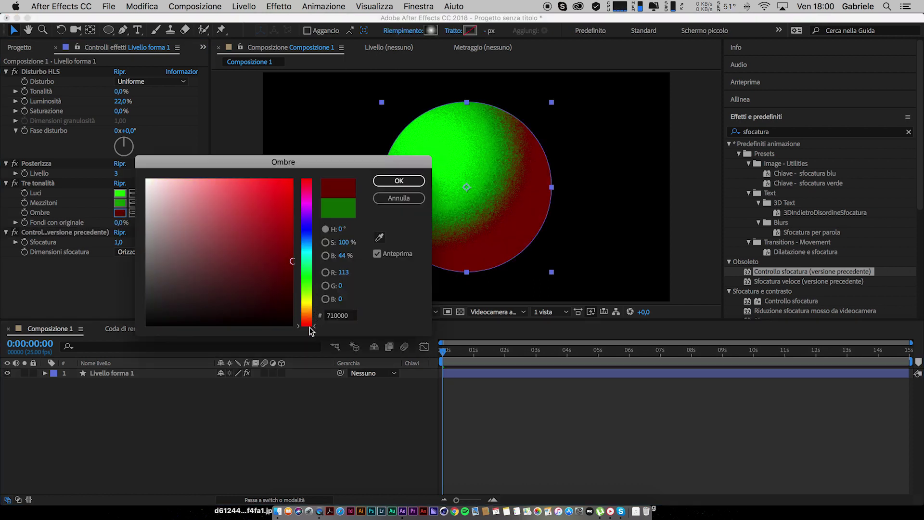
click(399, 181)
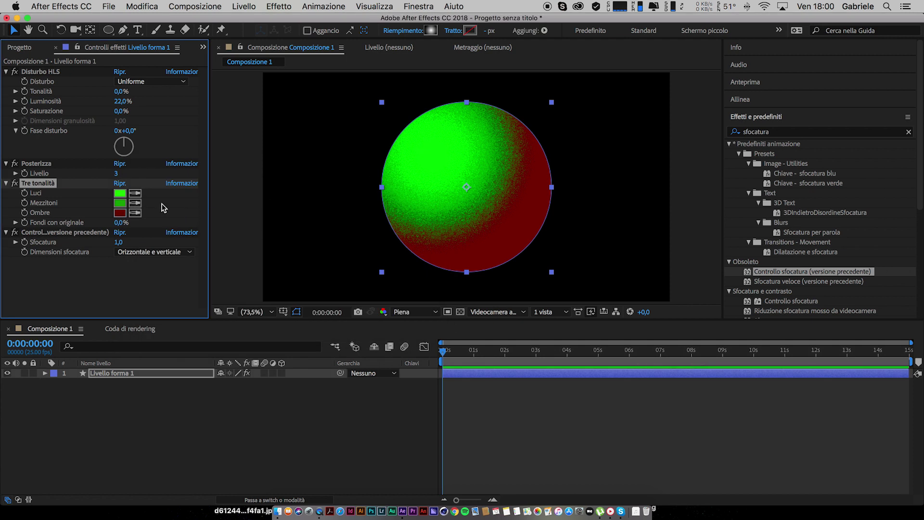
click(120, 203)
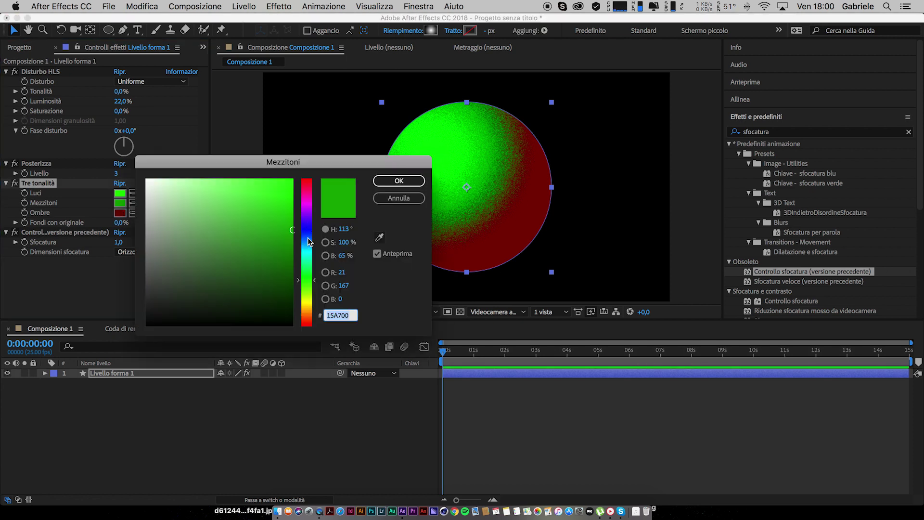
drag(308, 238, 311, 351)
click(256, 202)
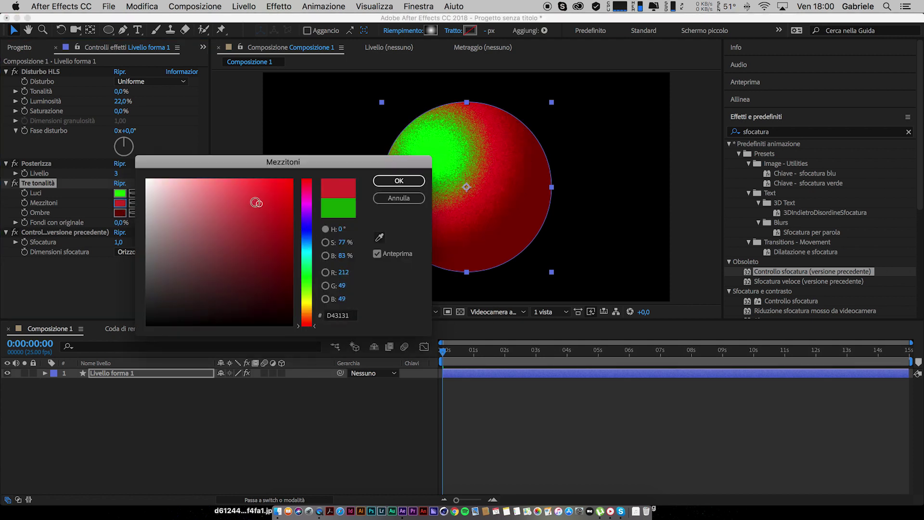
click(399, 181)
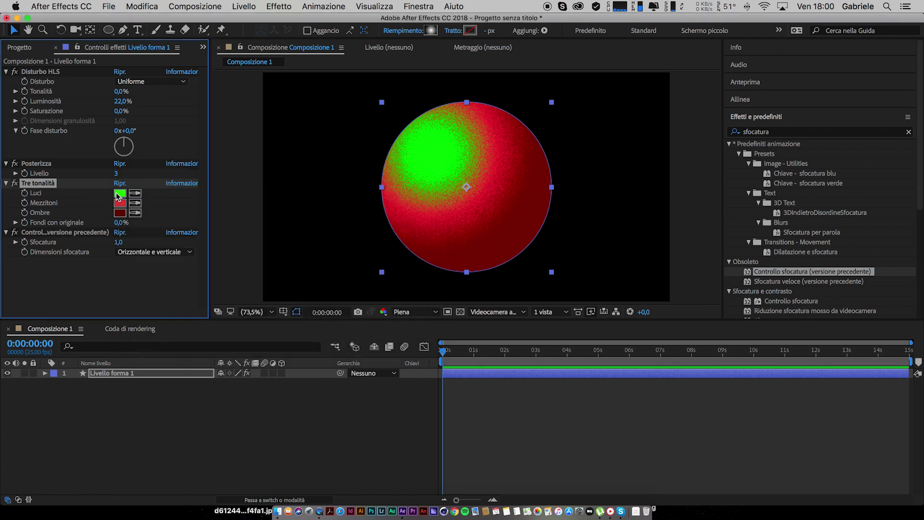
Change the Luci highlight colour to pale pink E59191
click(117, 197)
drag(309, 213, 310, 342)
mouse_move(270, 187)
mouse_down()
mouse_move(175, 182)
mouse_move(200, 194)
mouse_up()
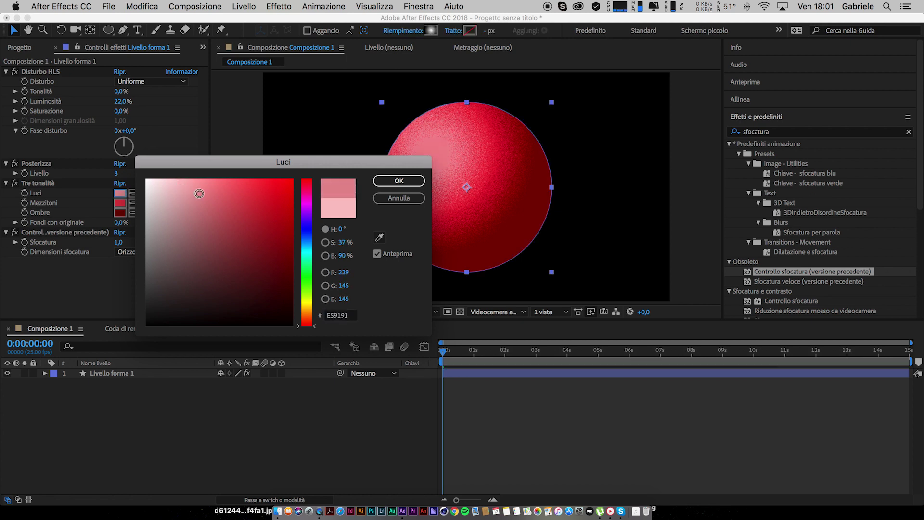
click(399, 181)
click(279, 402)
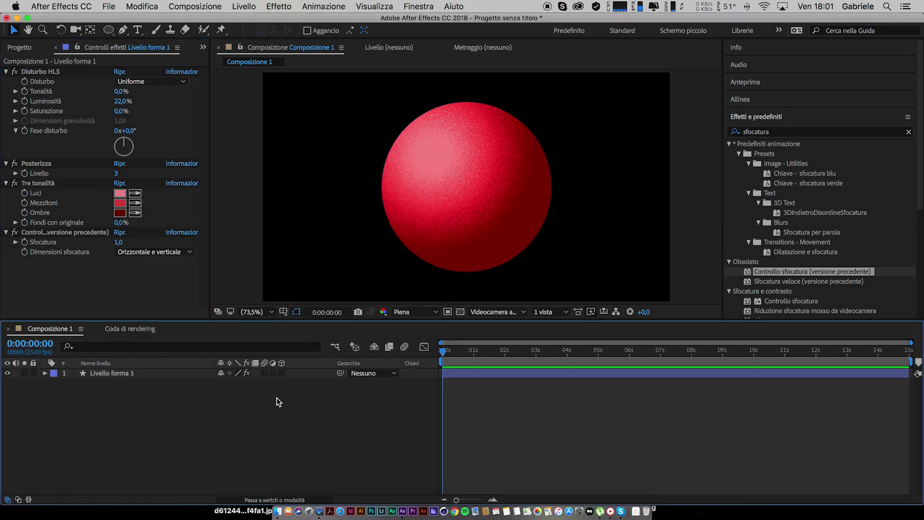